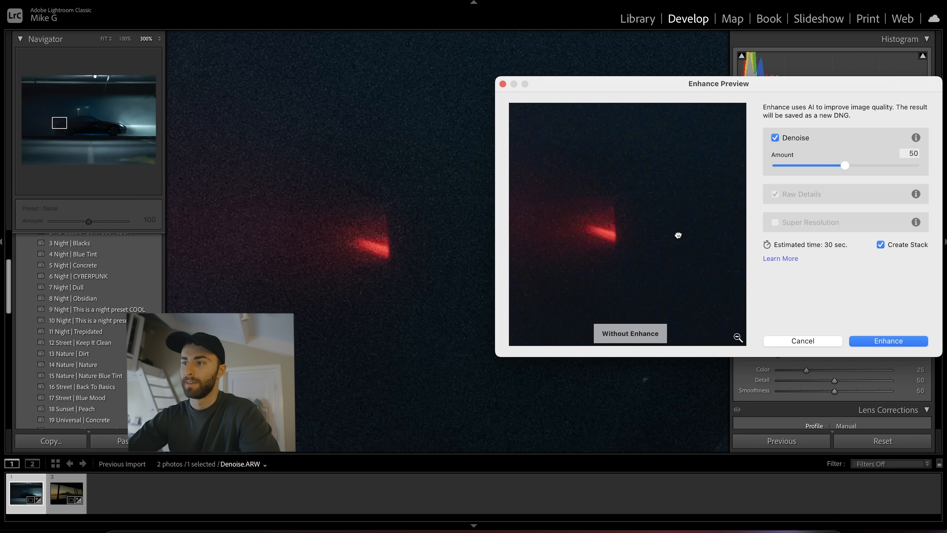
Compare the Denoise preview with the unenhanced version and enhance the photo with the Denoise amount at 50.
{"action": "left_click_drag", "start_coordinate": [677, 235], "coordinate": [678, 234]}
{"action": "left_click", "coordinate": [678, 234]}
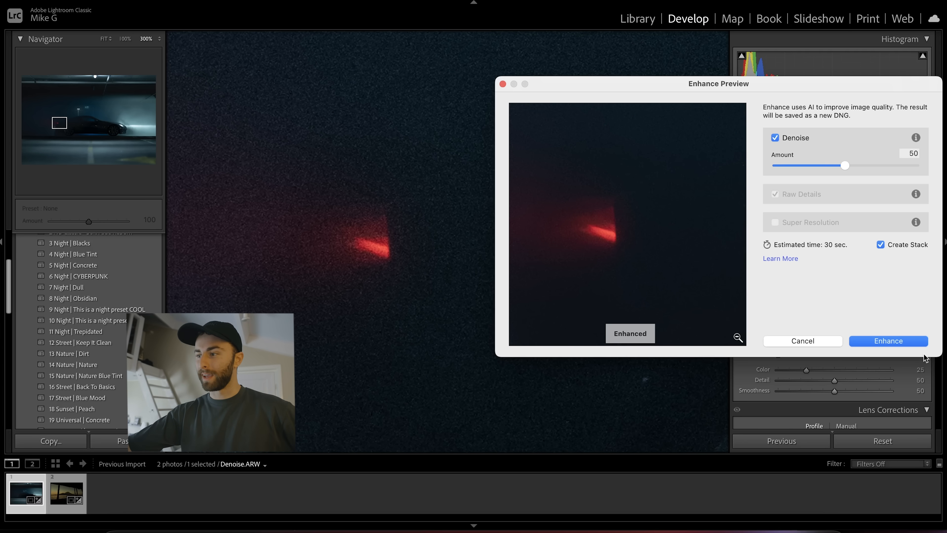
{"action": "left_click", "coordinate": [910, 348]}
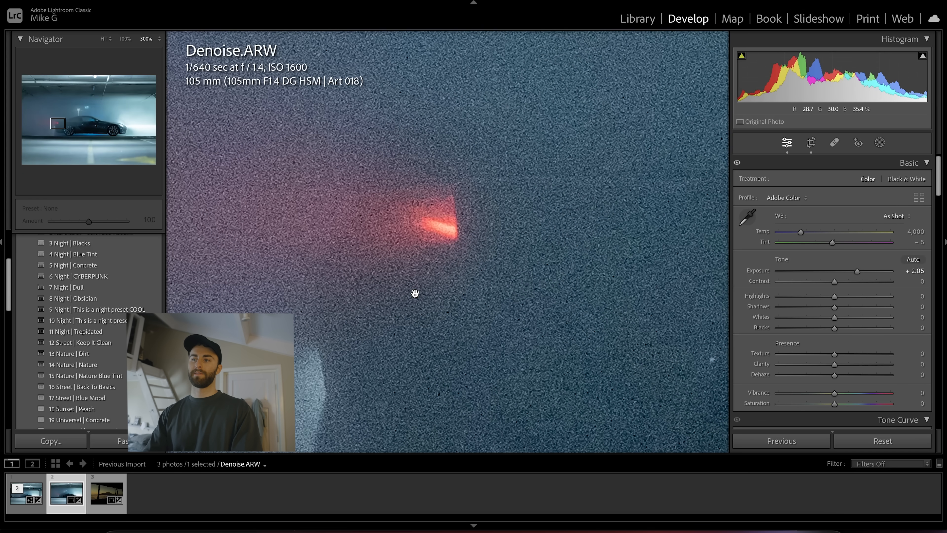
Compare the denoised copy with the original Denoise.ARW close up and return to the full photo view.
{"action": "key", "text": "Left"}
{"action": "left_click", "coordinate": [415, 294]}
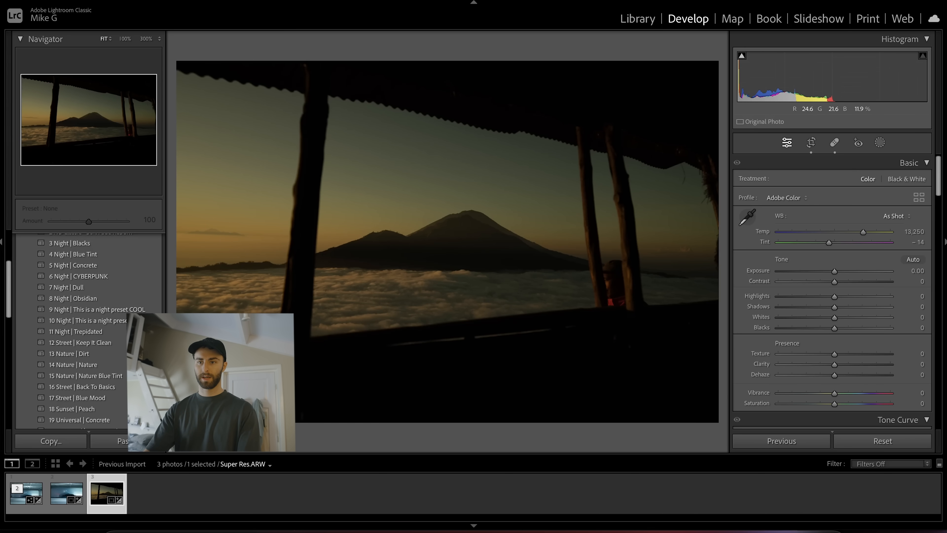
Apply the 13 Nature | Dirt preset to Super Res.ARW and inspect the person between the wooden posts up close.
{"action": "left_click", "coordinate": [74, 353]}
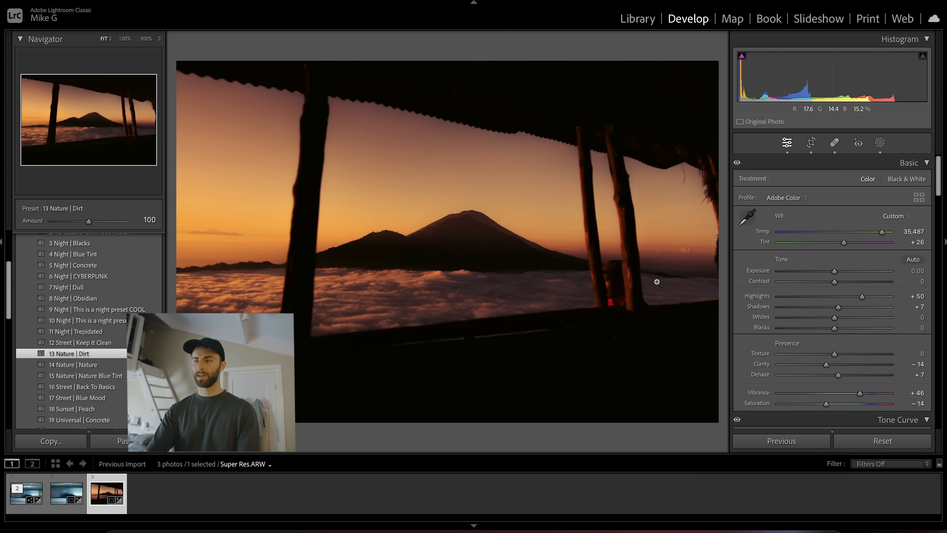
{"action": "left_click", "coordinate": [606, 281]}
{"action": "left_click_drag", "start_coordinate": [638, 293], "coordinate": [466, 280]}
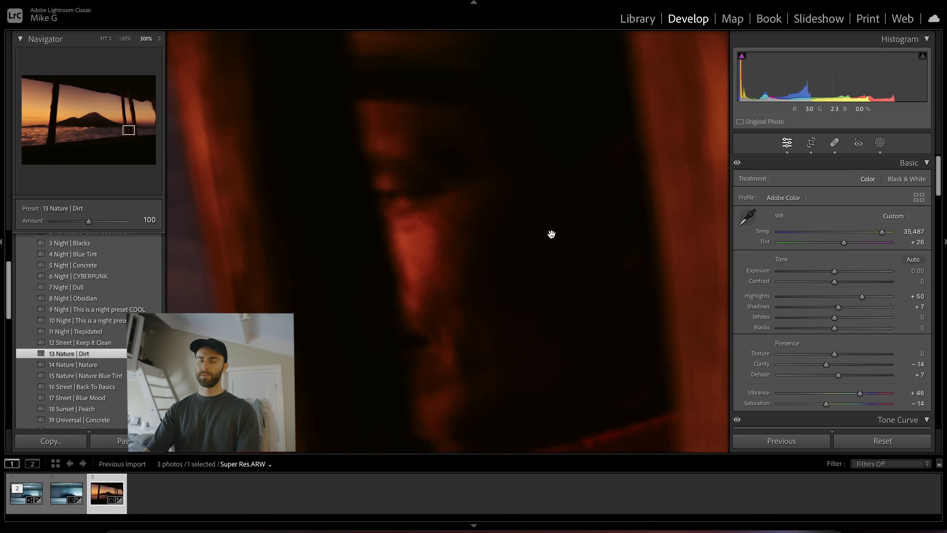
{"action": "left_click", "coordinate": [533, 259]}
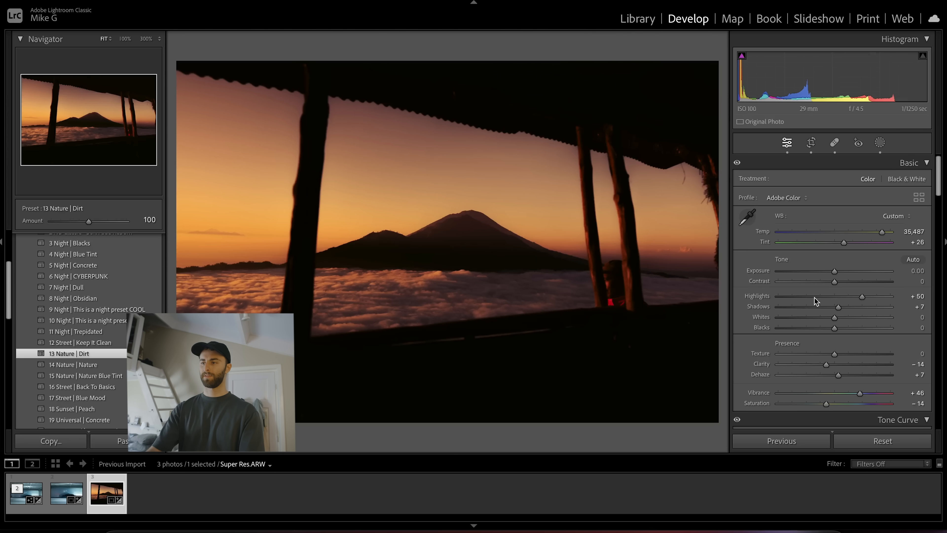
Open the AI enhancement preview for the mountain photo, disable Denoise and enable Super Resolution.
{"action": "scroll", "coordinate": [772, 336], "scroll_direction": "down", "scroll_amount": 10}
{"action": "scroll", "coordinate": [783, 330], "scroll_direction": "down", "scroll_amount": 10}
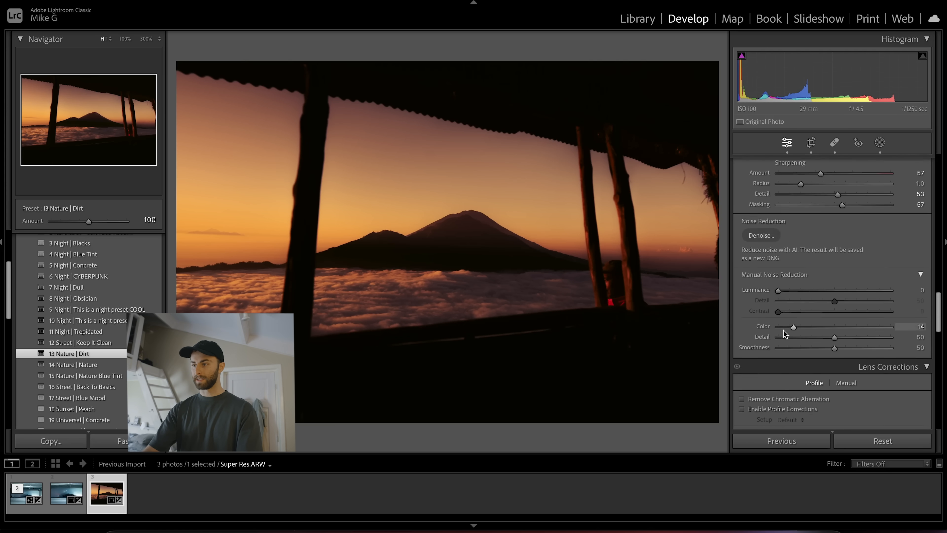
{"action": "left_click", "coordinate": [762, 227]}
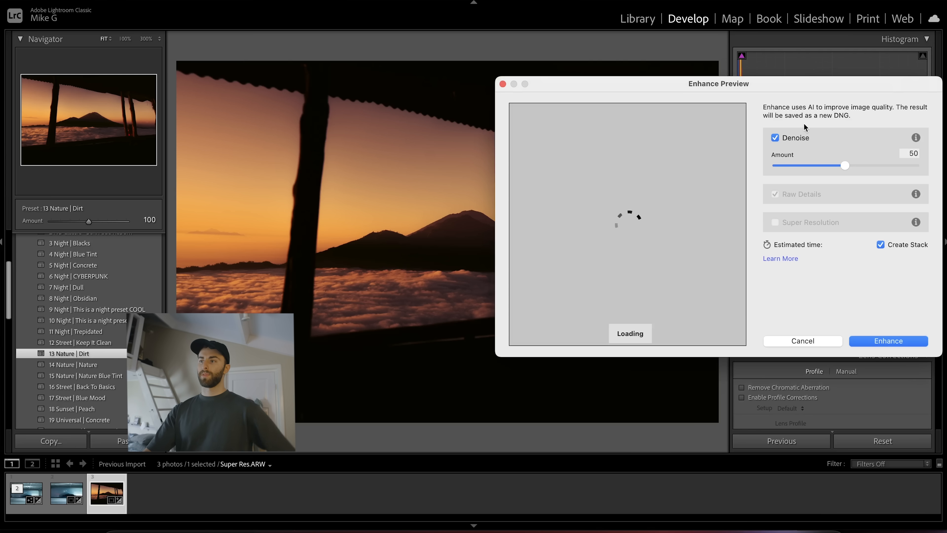
{"action": "left_click", "coordinate": [775, 138]}
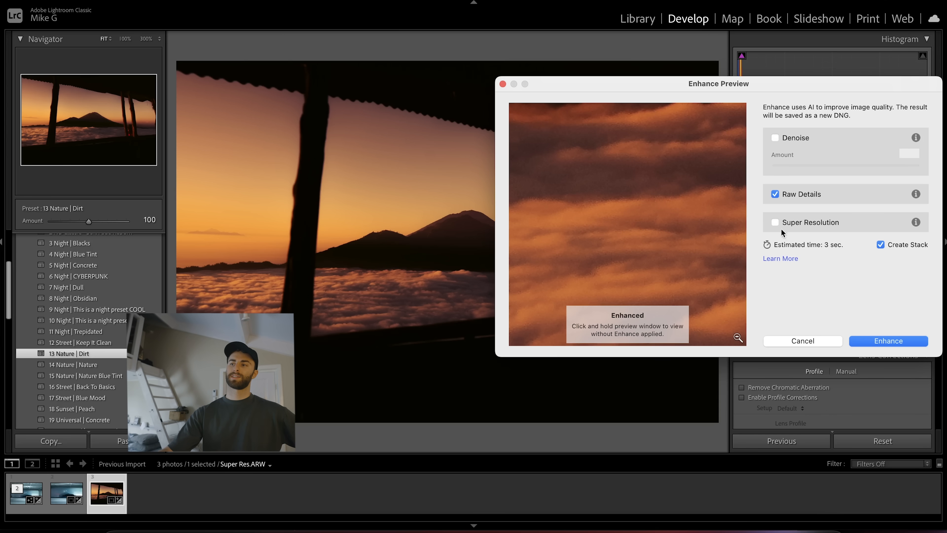
{"action": "left_click", "coordinate": [775, 223]}
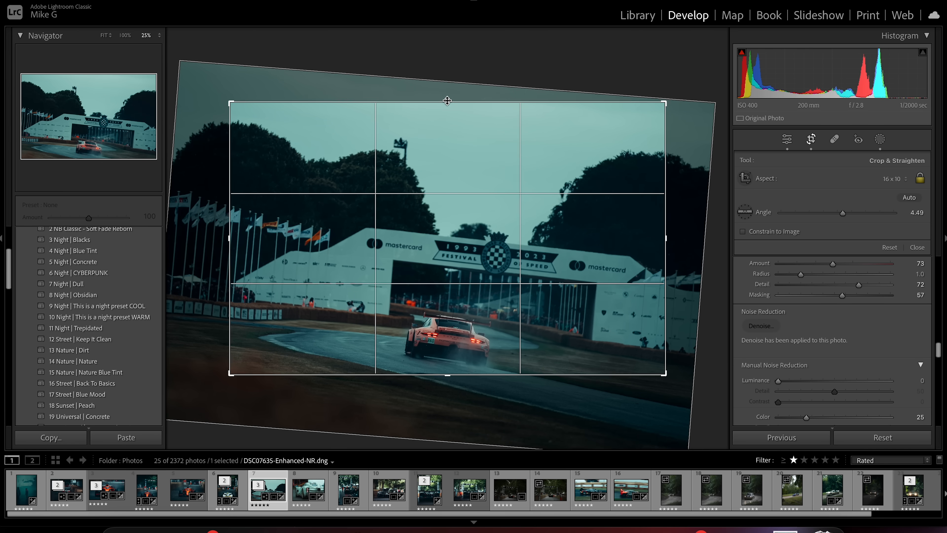
Tighten the 16 x 10 crop of the race car photo by lowering its upper edge, and apply it.
{"action": "left_click_drag", "start_coordinate": [448, 100], "coordinate": [445, 197]}
{"action": "key", "text": "Return"}
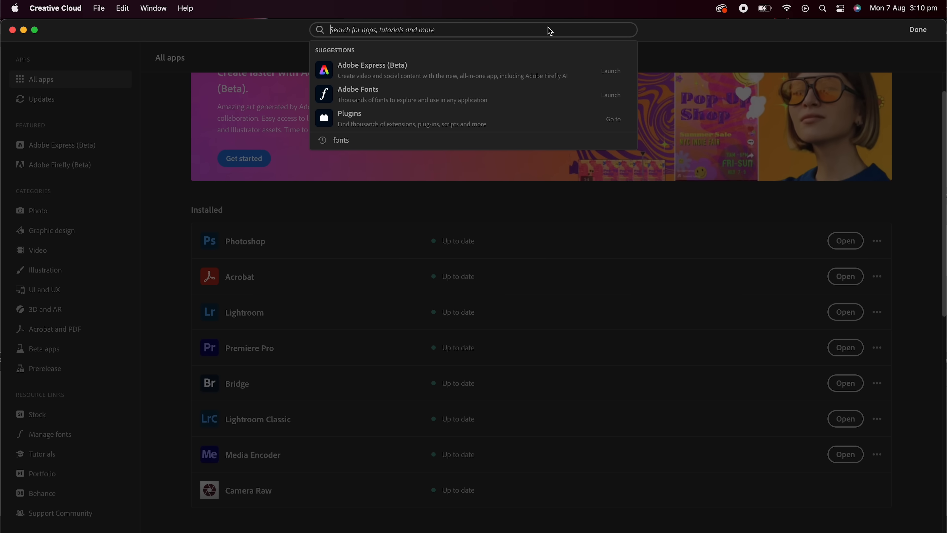
Search Creative Cloud for "photoshop".
{"action": "type", "text": "photos"}
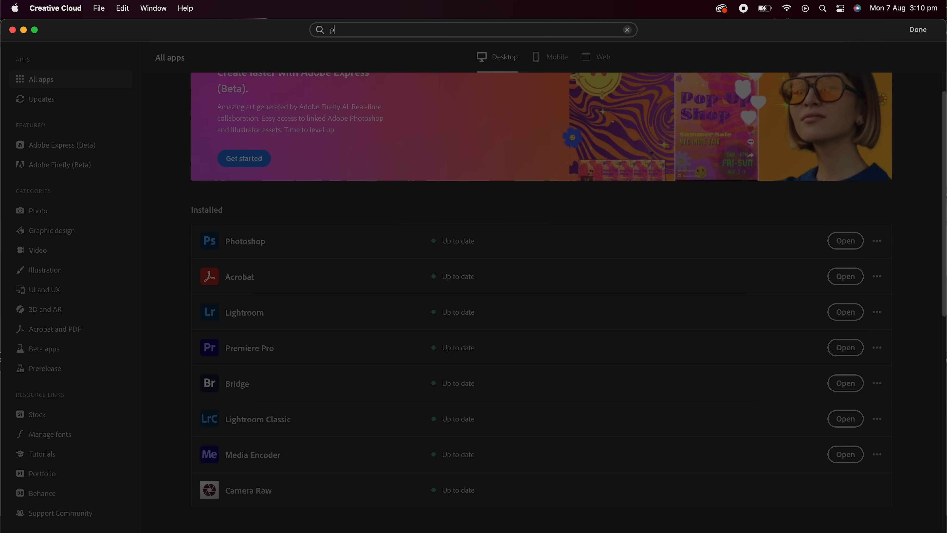
{"action": "type", "text": "hop"}
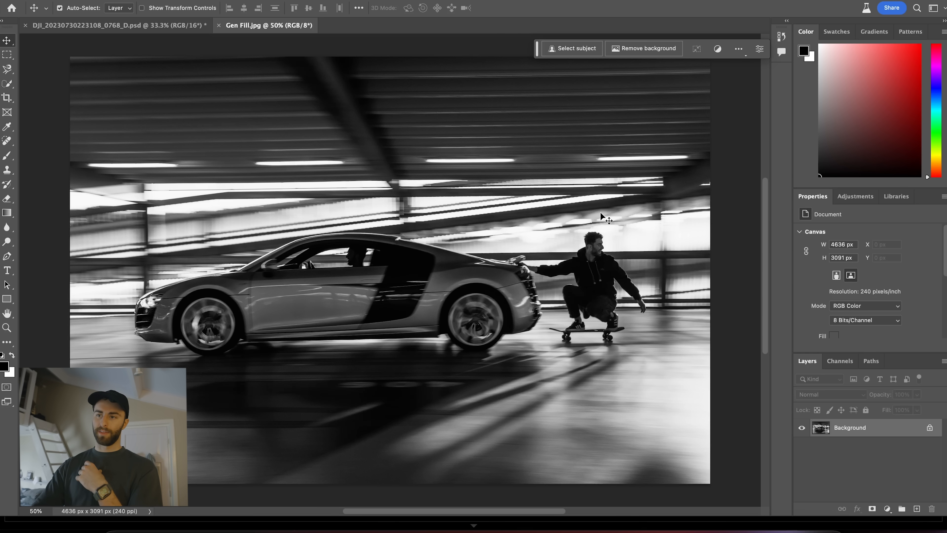
{"action": "key", "text": "m"}
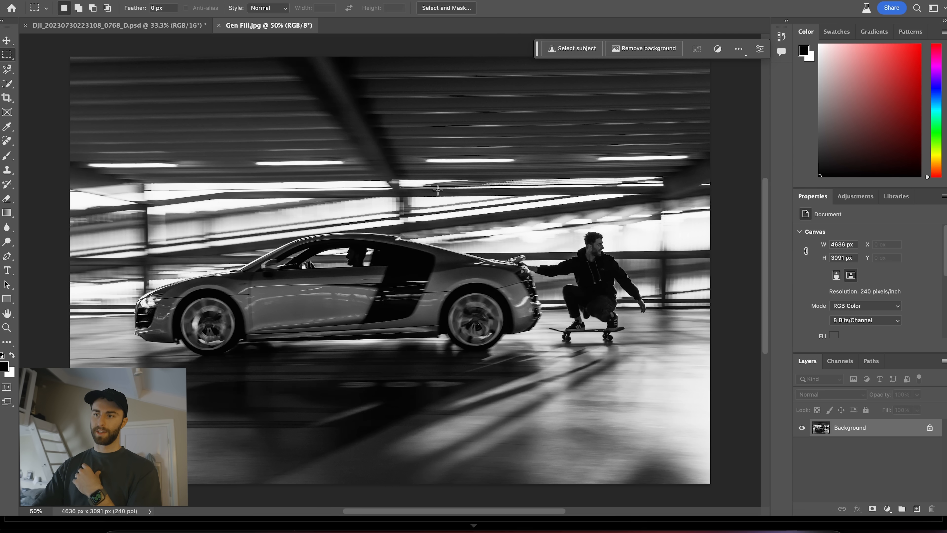
{"action": "left_click_drag", "start_coordinate": [279, 124], "coordinate": [491, 304]}
{"action": "right_click", "coordinate": [406, 231]}
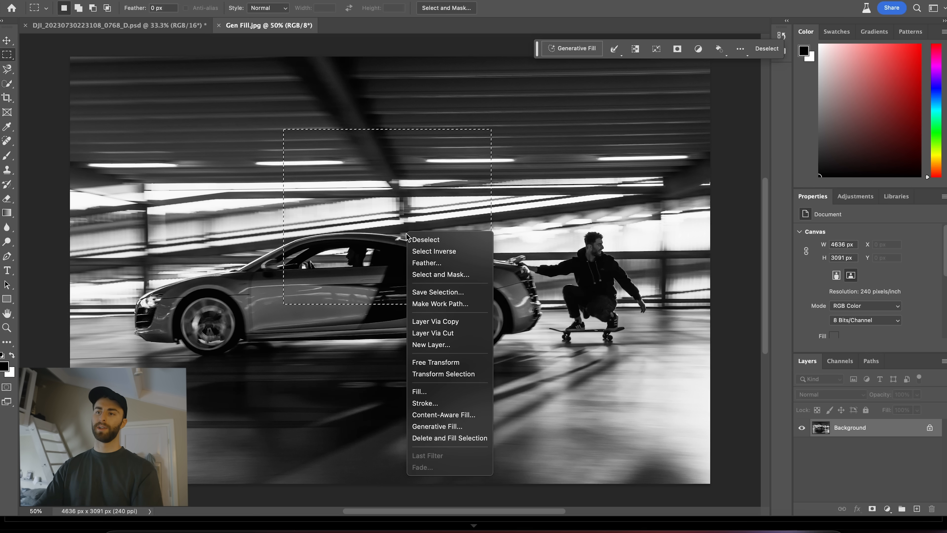
{"action": "left_click", "coordinate": [452, 425]}
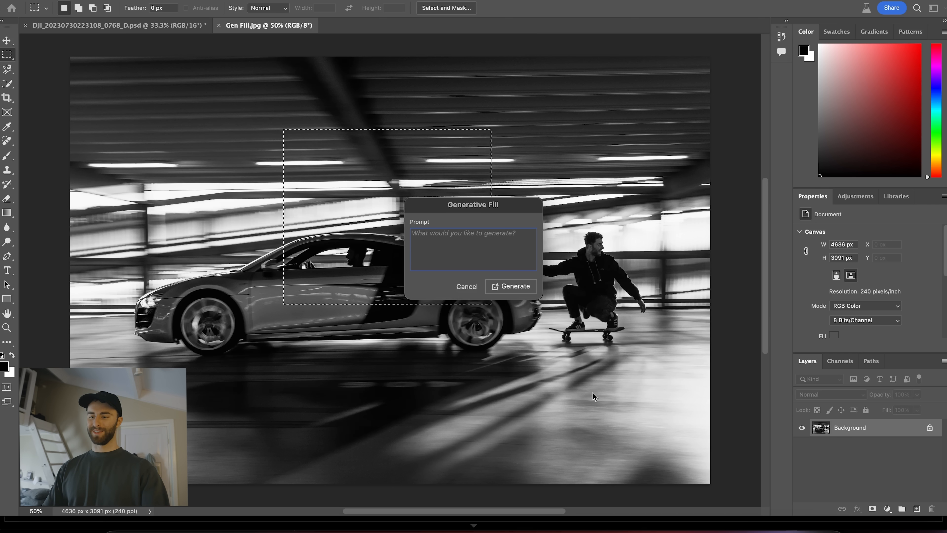
{"action": "left_click", "coordinate": [471, 289]}
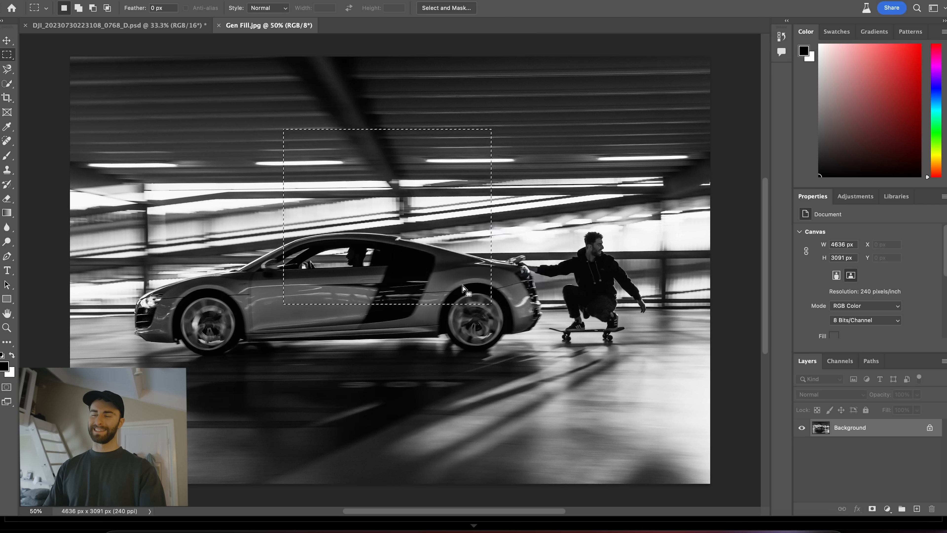
{"action": "left_click", "coordinate": [562, 307]}
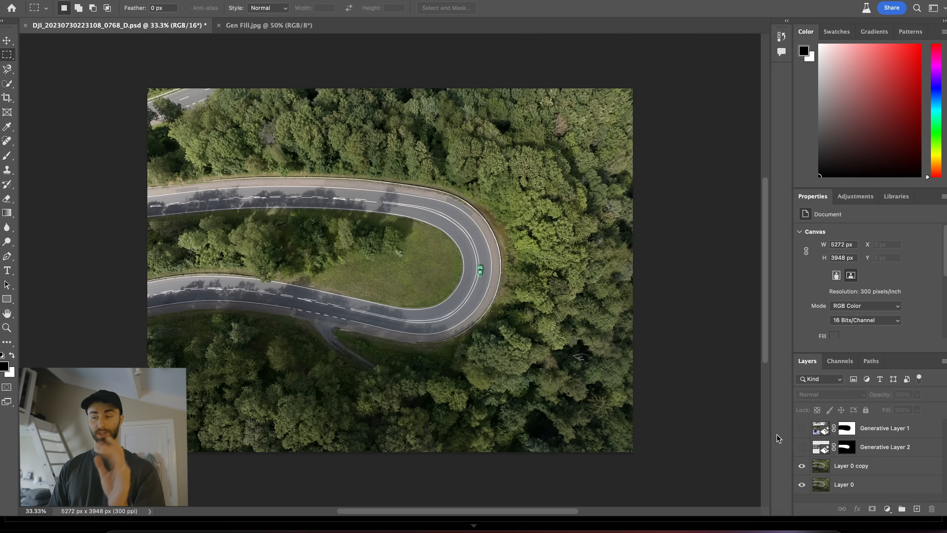
Show Generative Layer 2 and Generative Layer 1 over the aerial road photo.
{"action": "left_click", "coordinate": [802, 447]}
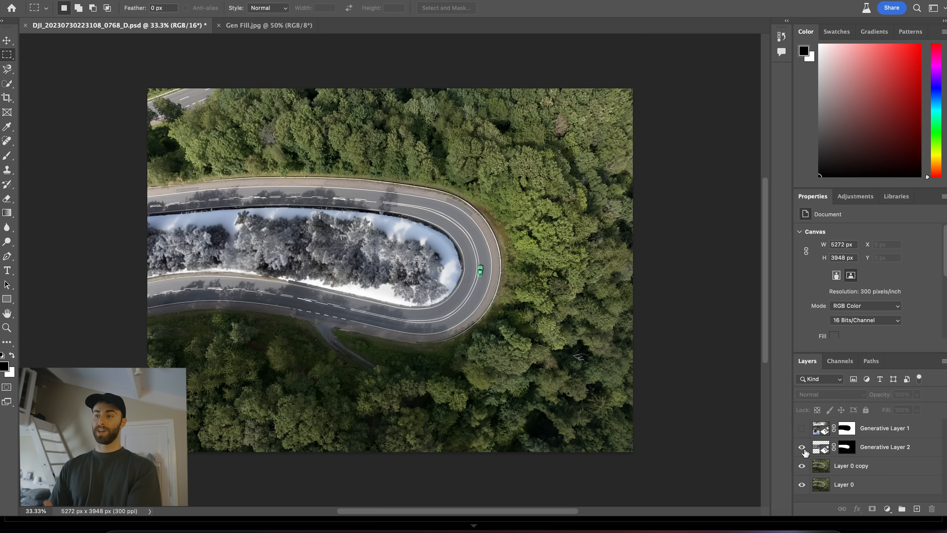
{"action": "left_click", "coordinate": [801, 428]}
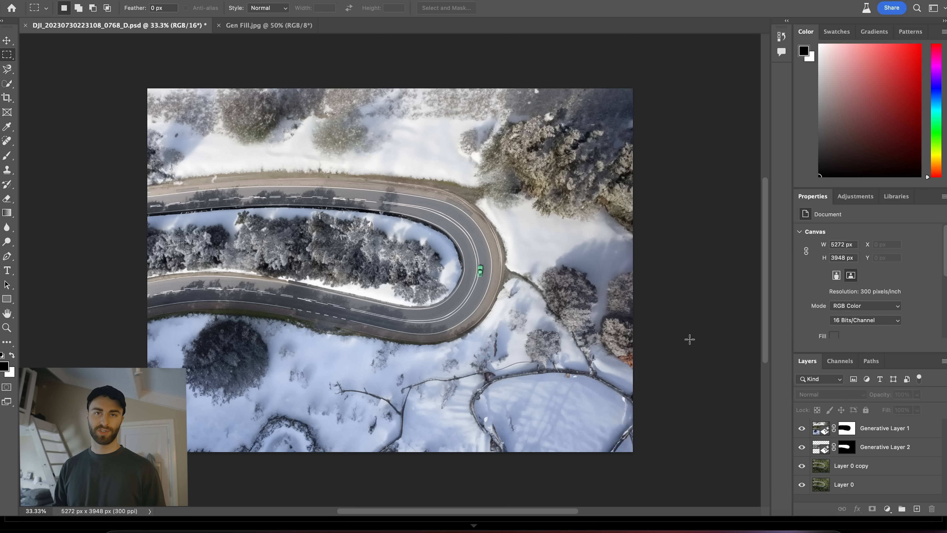
Switch to Gen Fill.jpg and apply a 4:5 portrait crop around the car and skateboarder image.
{"action": "key", "text": "ctrl+Tab"}
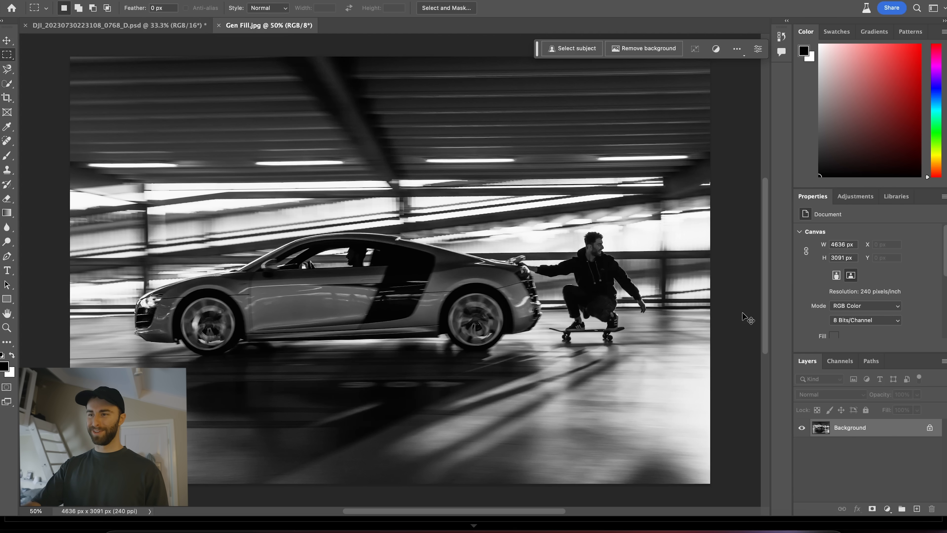
{"action": "key", "text": "super+minus"}
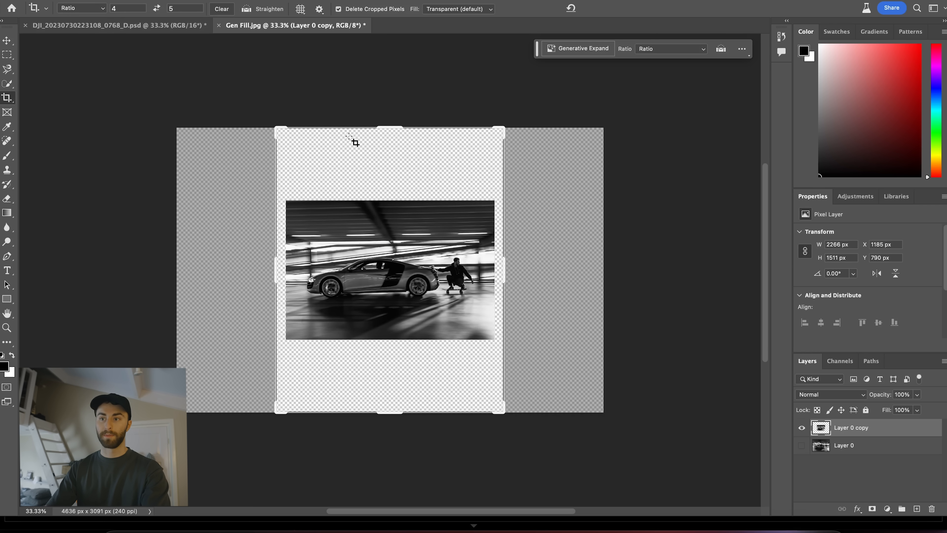
{"action": "double_click", "coordinate": [461, 254]}
Generate a fill for the empty area above the car image with the prompt "fill area" and browse its variations.
{"action": "key", "text": "m"}
{"action": "left_click_drag", "start_coordinate": [276, 128], "coordinate": [518, 184]}
{"action": "right_click", "coordinate": [455, 166]}
{"action": "left_click", "coordinate": [479, 330]}
{"action": "type", "text": "fill area"}
{"action": "key", "text": "Return"}
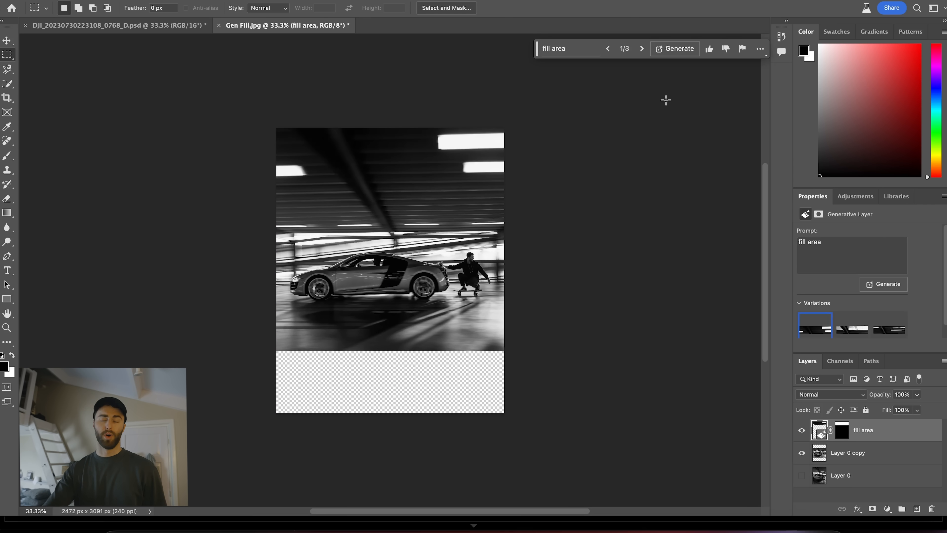
{"action": "left_click", "coordinate": [642, 48]}
Select the empty area beneath the car image with a rectangular marquee, slightly overlapping the photo's lower edge.
{"action": "left_click_drag", "start_coordinate": [502, 412], "coordinate": [276, 348]}
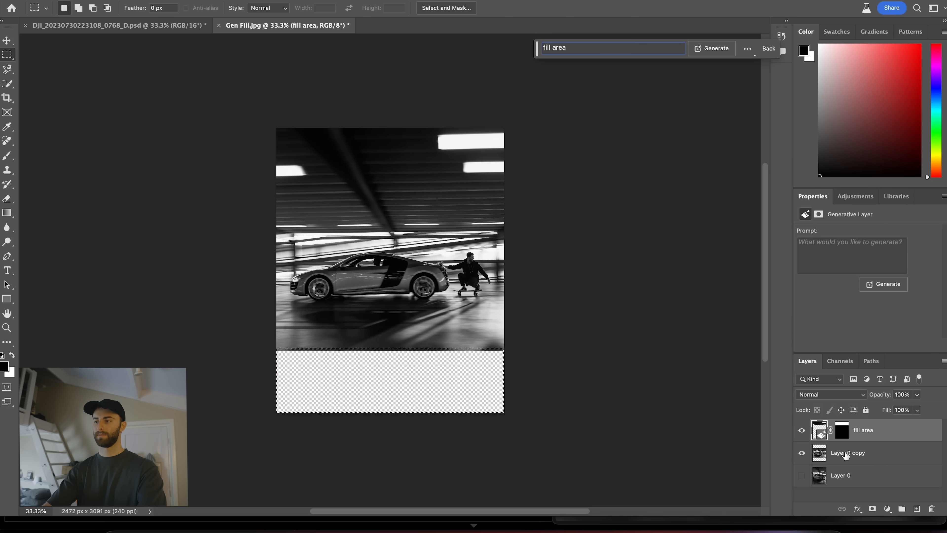